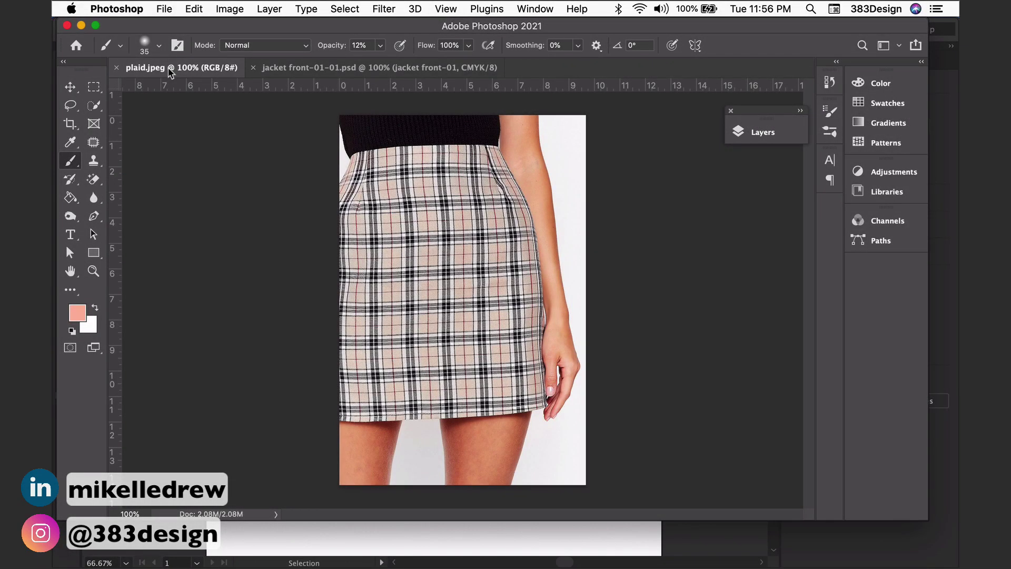
# - Copy a rectangle of the plaid fabric and paste it onto the jacket sketch as Layer 1
pyautogui.click(323, 66)
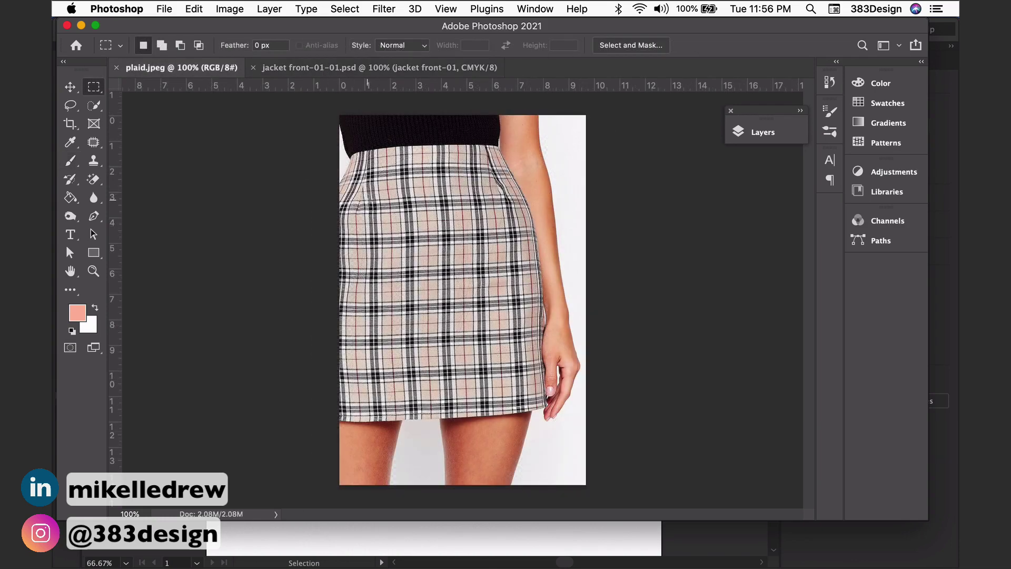
pyautogui.moveTo(367, 204)
pyautogui.mouseDown()
pyautogui.moveTo(512, 391)
pyautogui.moveTo(529, 393)
pyautogui.mouseUp()
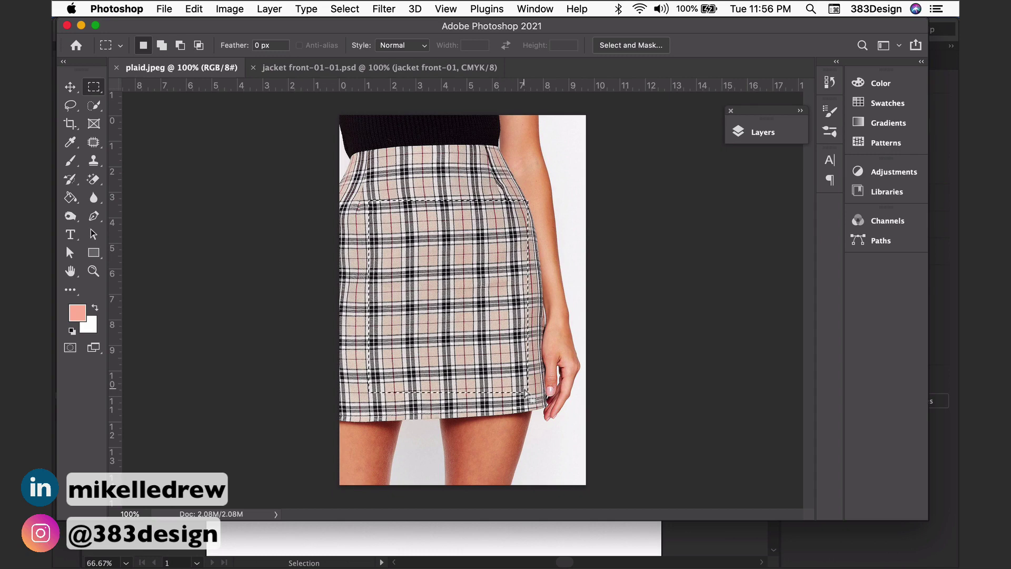
pyautogui.click(315, 71)
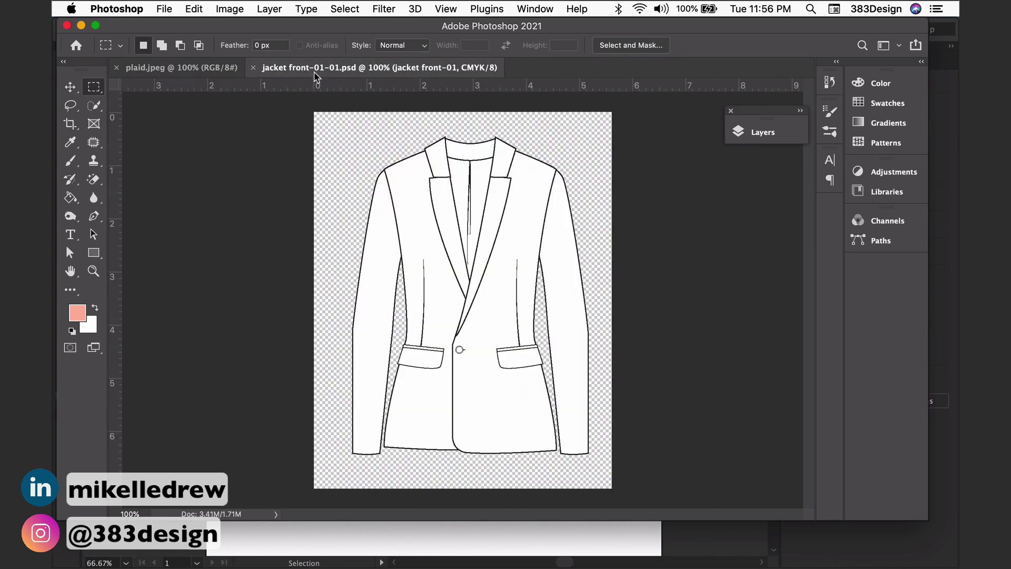
pyautogui.press('super+v')
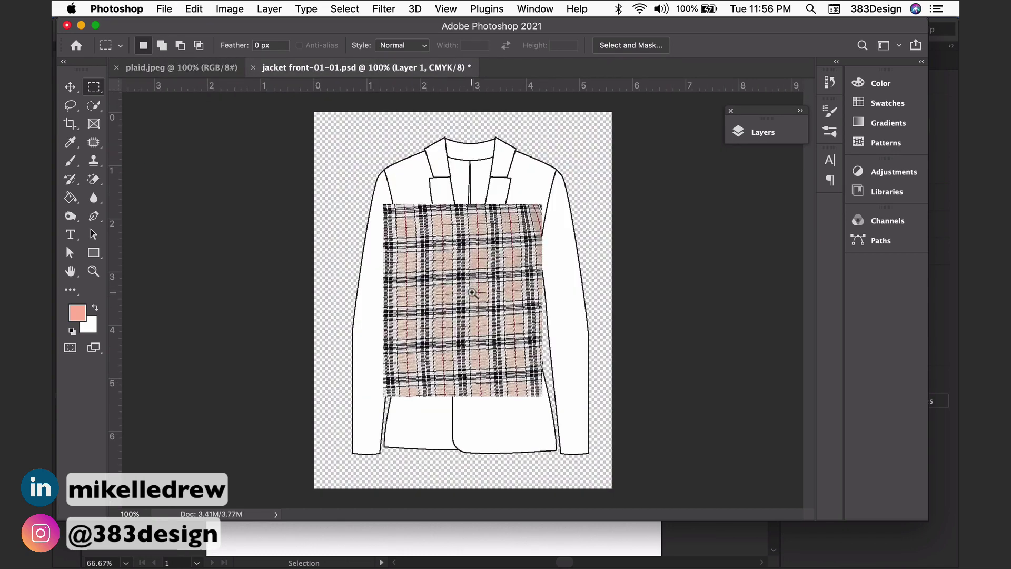
pyautogui.click(473, 294)
pyautogui.scroll(2, 473, 294)
pyautogui.click(762, 131)
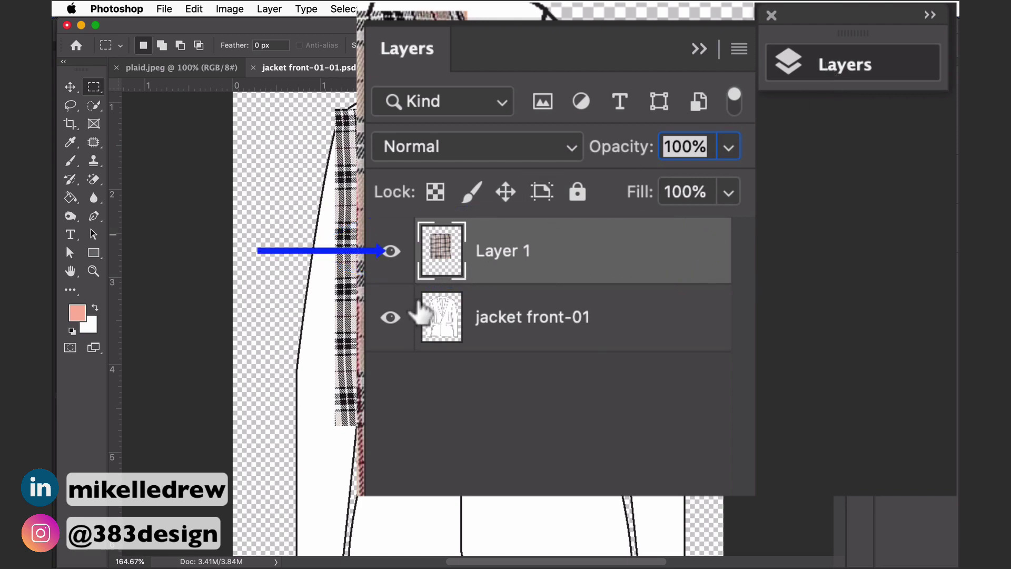
# - Quick-select the left lapel on the jacket front-01 layer, then return to Layer 1 and show it
pyautogui.click(390, 252)
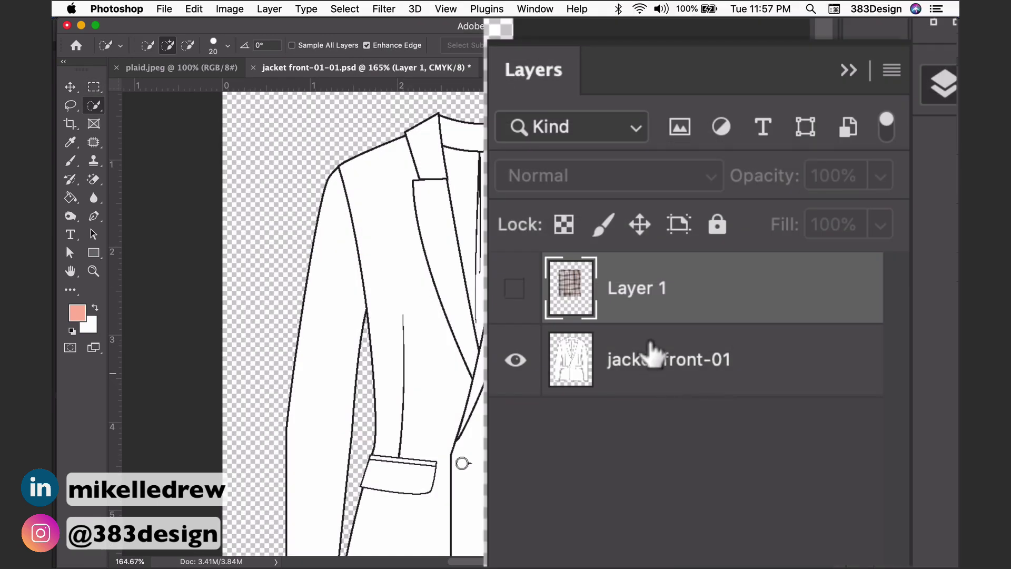
pyautogui.click(655, 361)
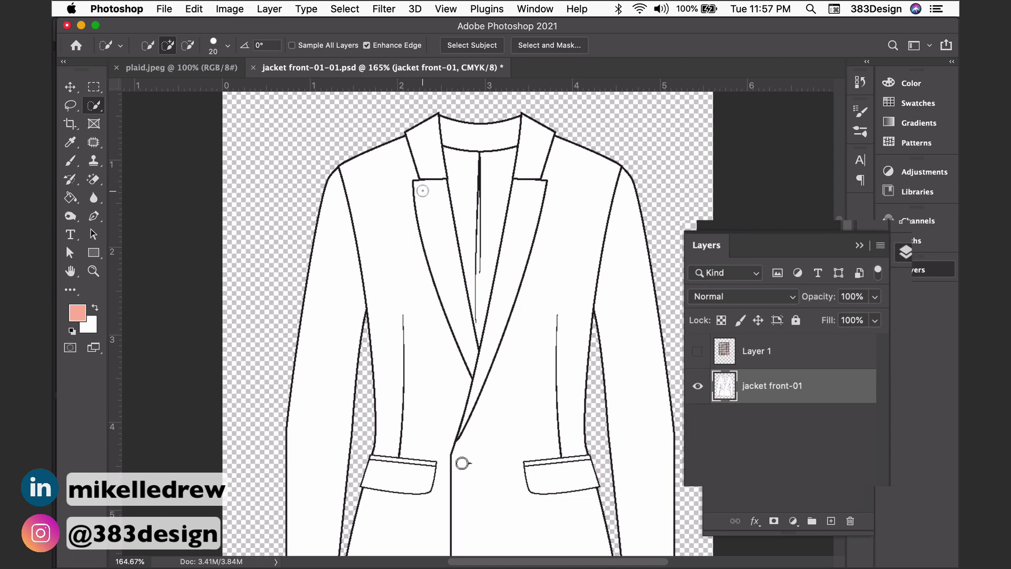
pyautogui.moveTo(428, 204); pyautogui.dragTo(431, 231)
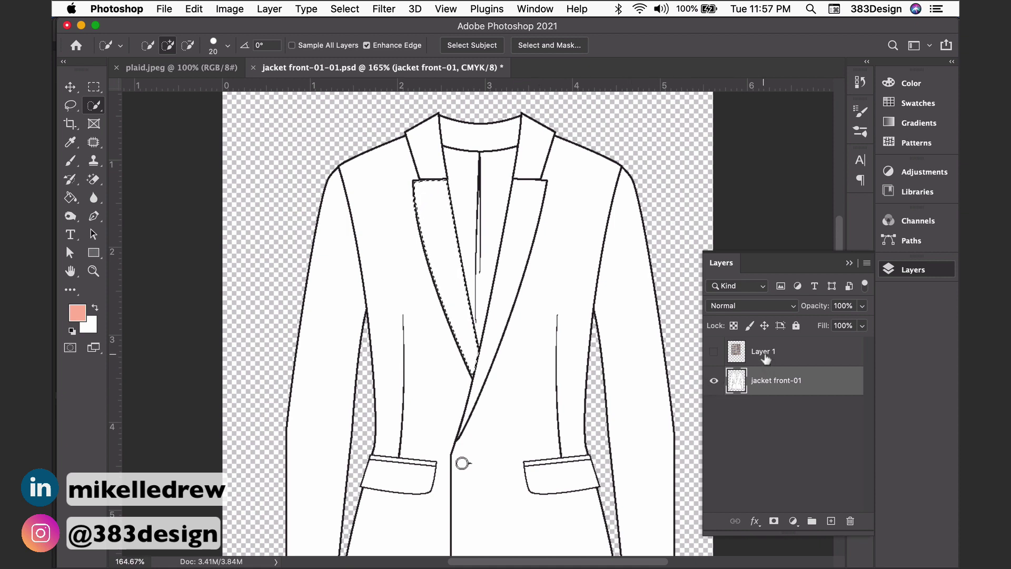
pyautogui.click(765, 354)
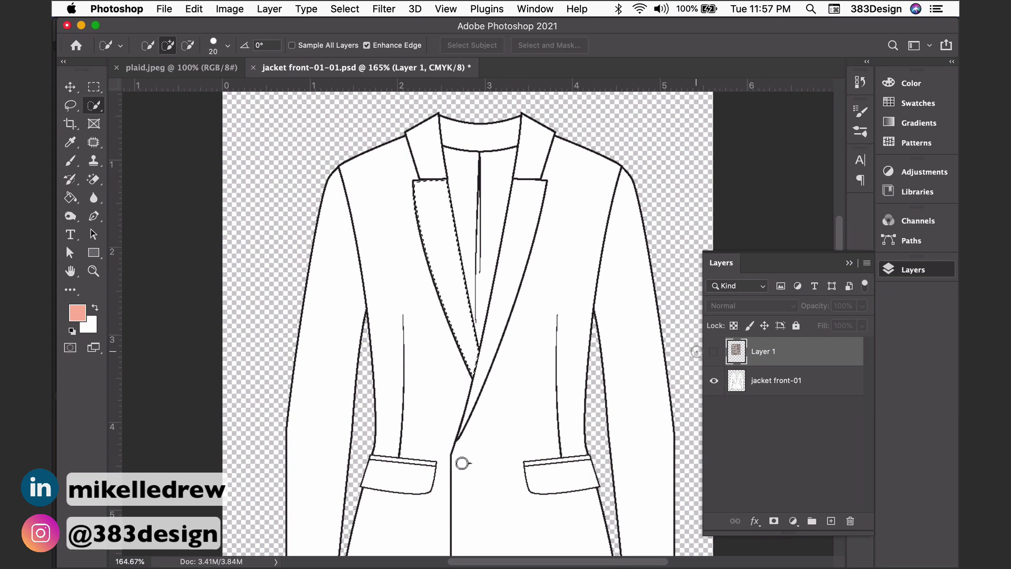
pyautogui.click(714, 351)
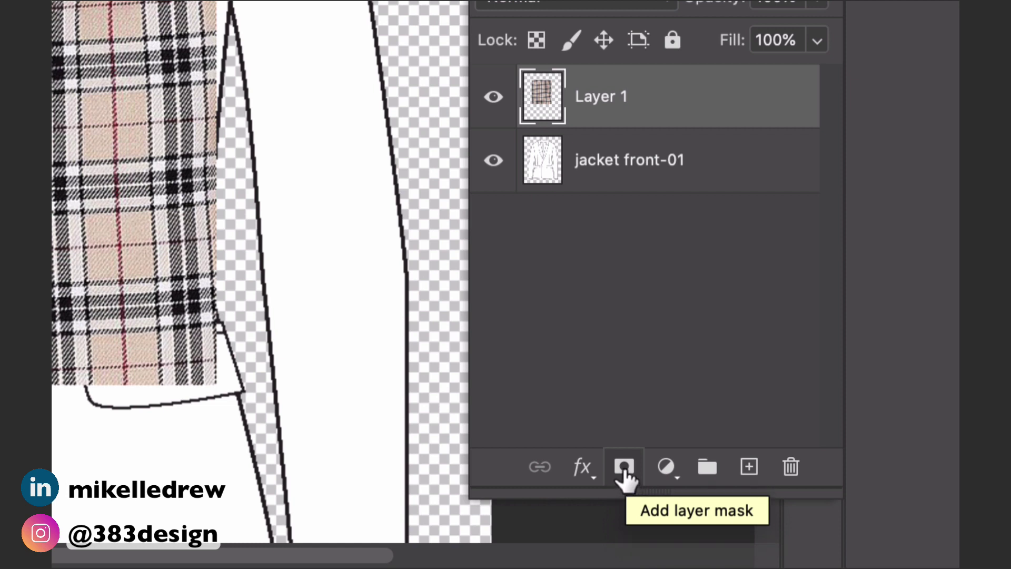
# - Add a layer mask to Layer 1 so the plaid shows only inside the left lapel
pyautogui.click(625, 467)
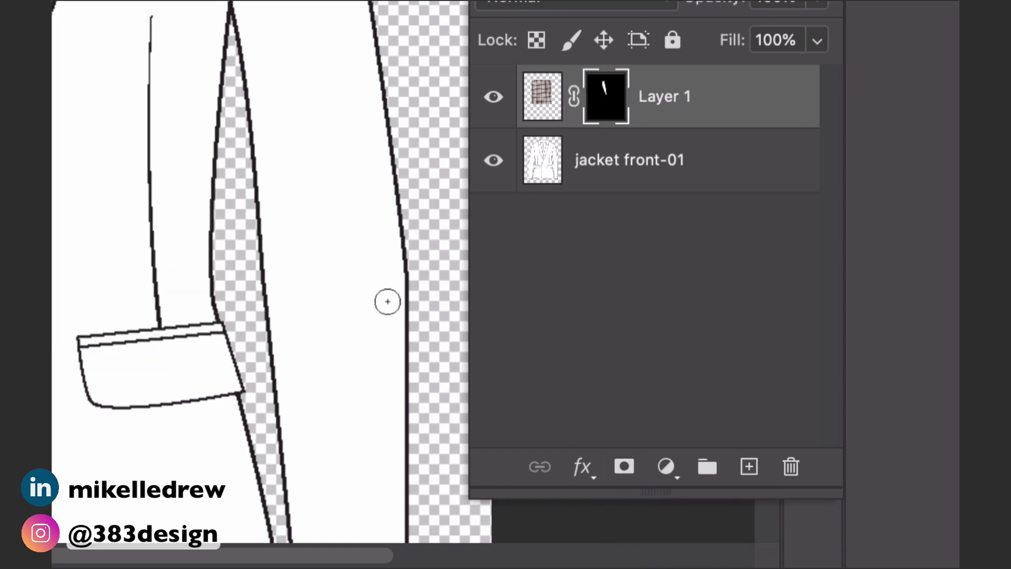
pyautogui.scroll(-1, 386, 301)
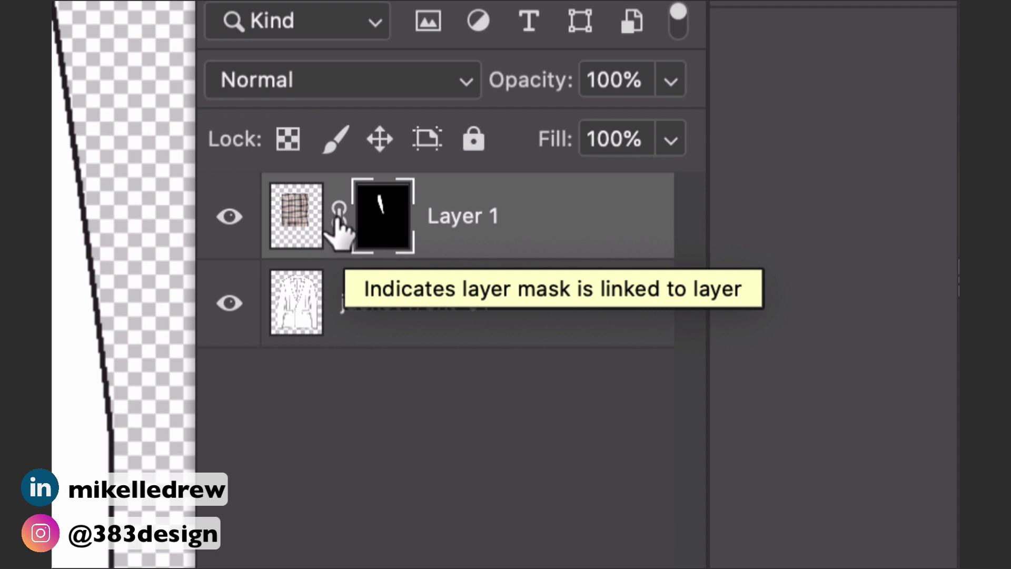
# - Unlink the mask, target the plaid pixels and start Free Transform on them
pyautogui.click(340, 213)
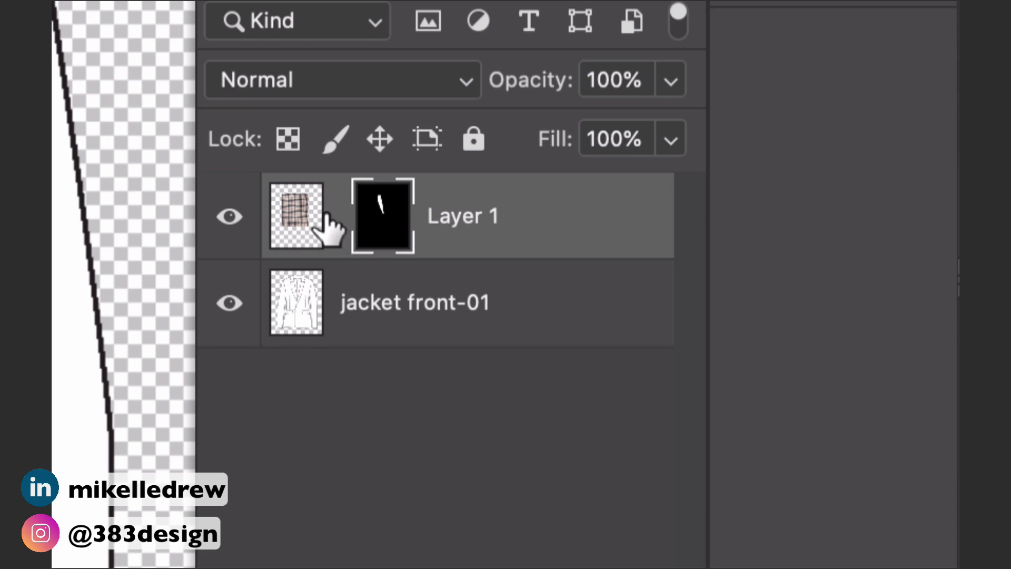
pyautogui.click(305, 220)
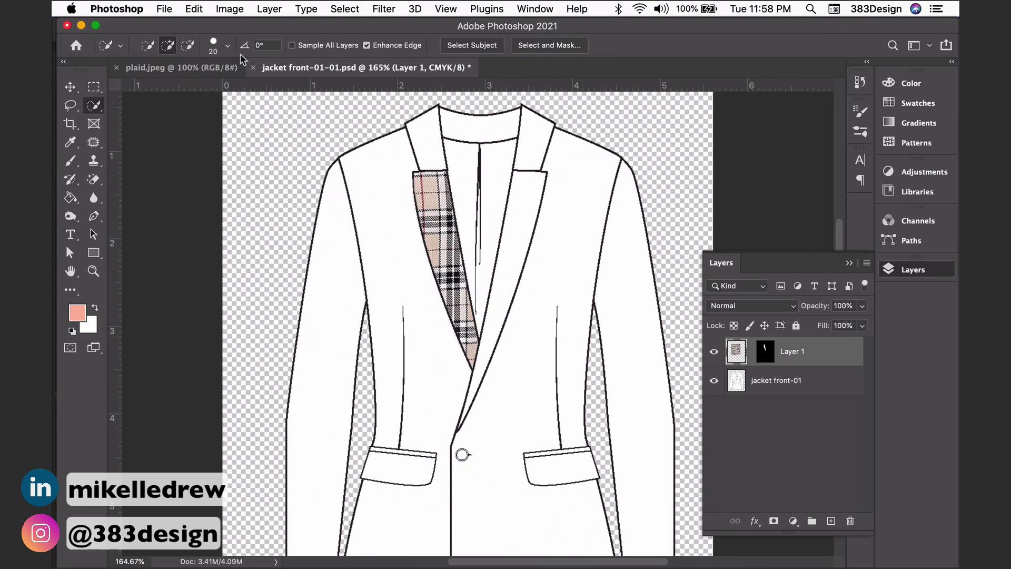
pyautogui.click(193, 9)
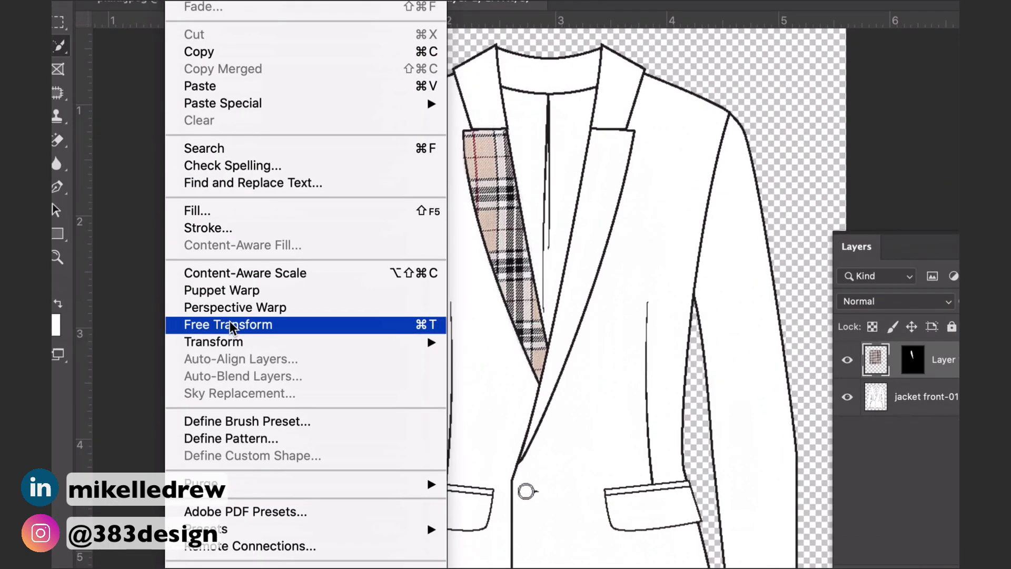
pyautogui.click(232, 324)
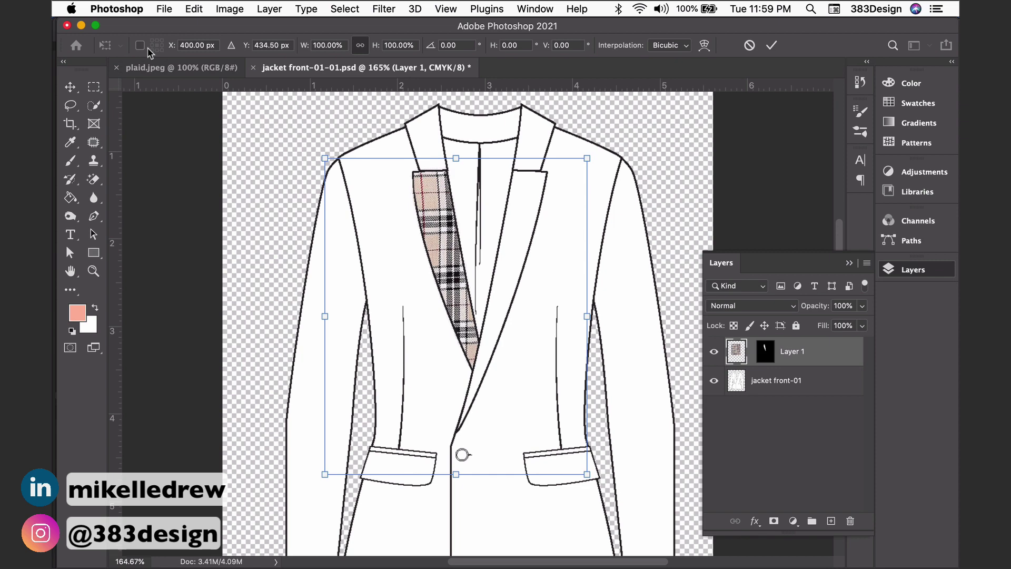
pyautogui.hscroll(3, 416, 293)
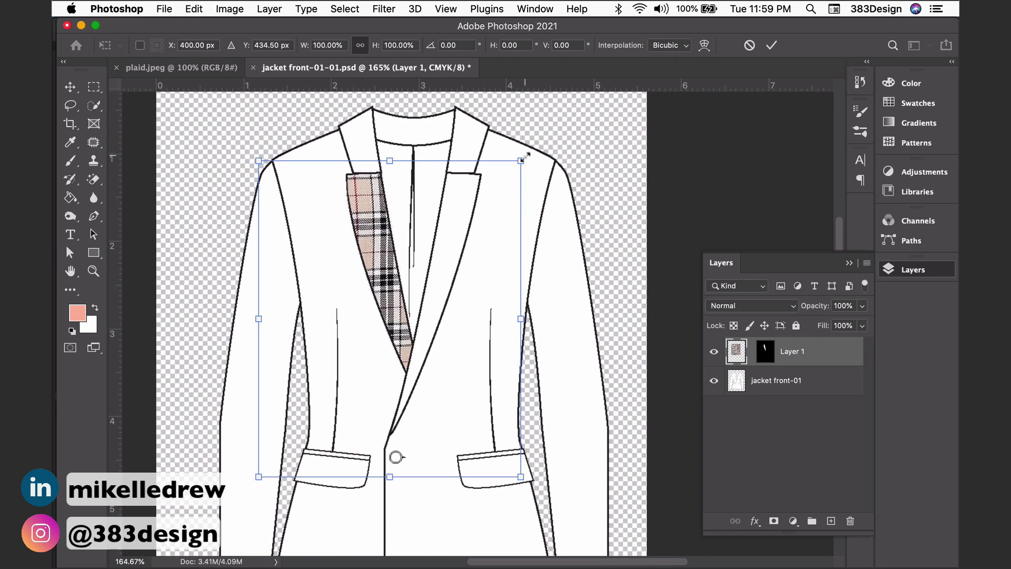
# - Shrink the plaid to about two-thirds, tilt it roughly -12°, shift it up-left and commit
pyautogui.moveTo(521, 161); pyautogui.dragTo(514, 168)
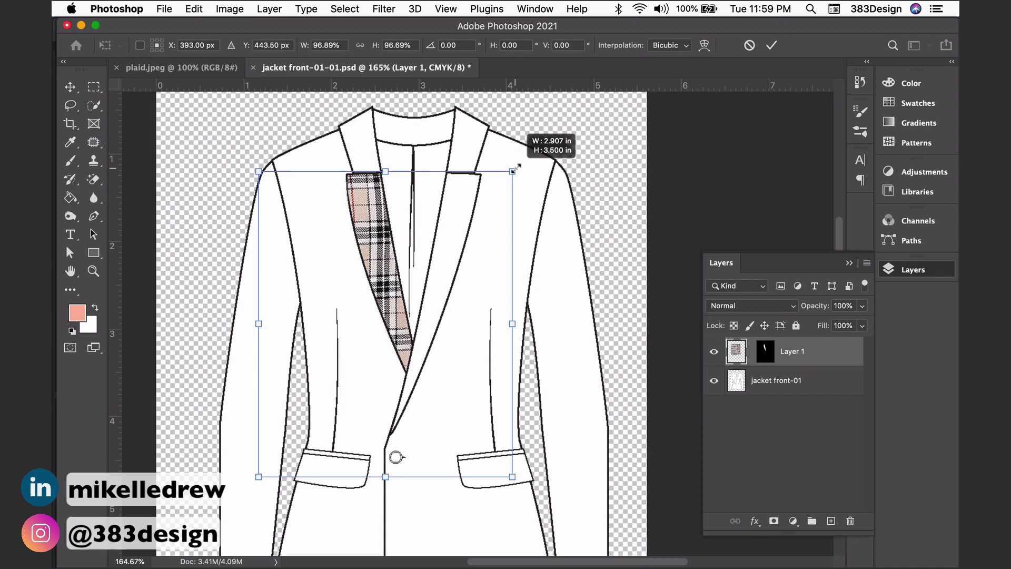
pyautogui.moveTo(259, 479); pyautogui.dragTo(310, 411)
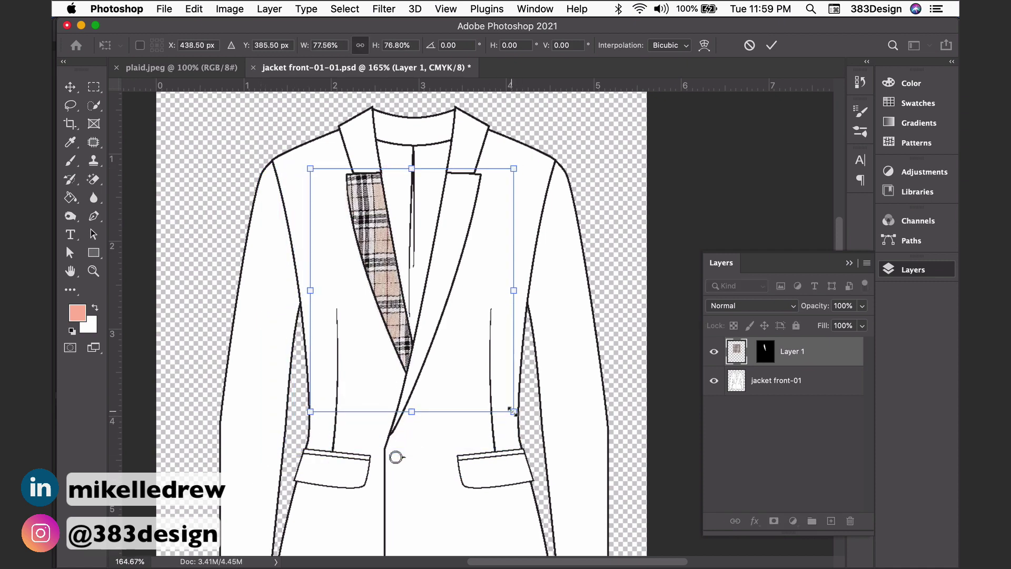
pyautogui.moveTo(513, 411); pyautogui.dragTo(491, 384)
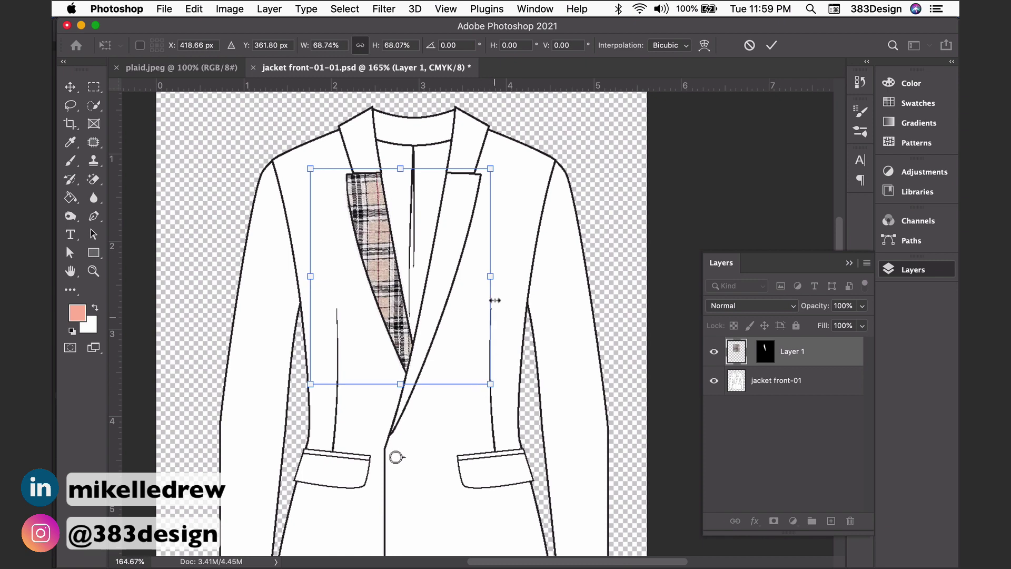
pyautogui.moveTo(508, 144); pyautogui.dragTo(482, 132)
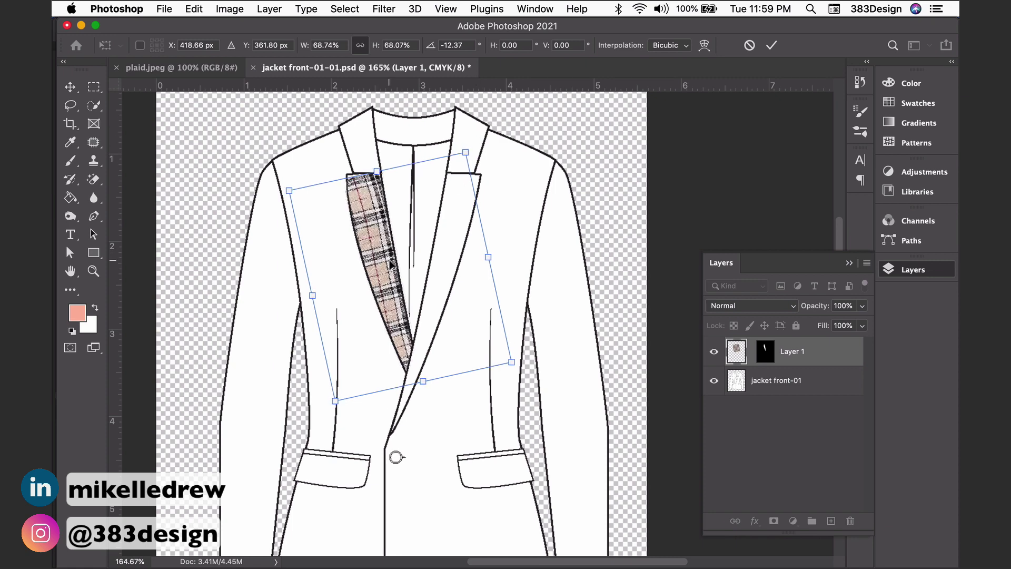
pyautogui.moveTo(393, 264); pyautogui.dragTo(373, 262)
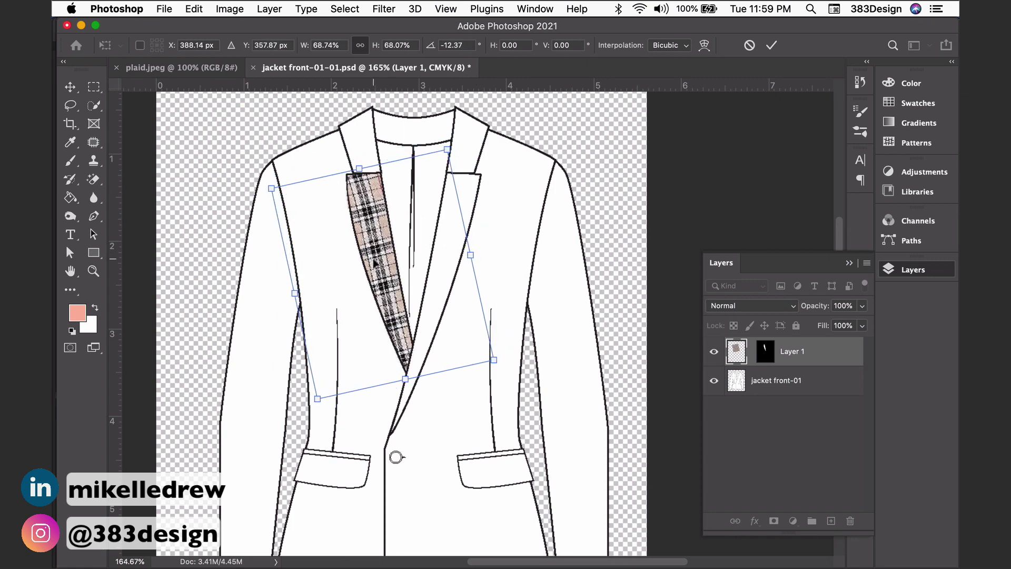
pyautogui.press('Return')
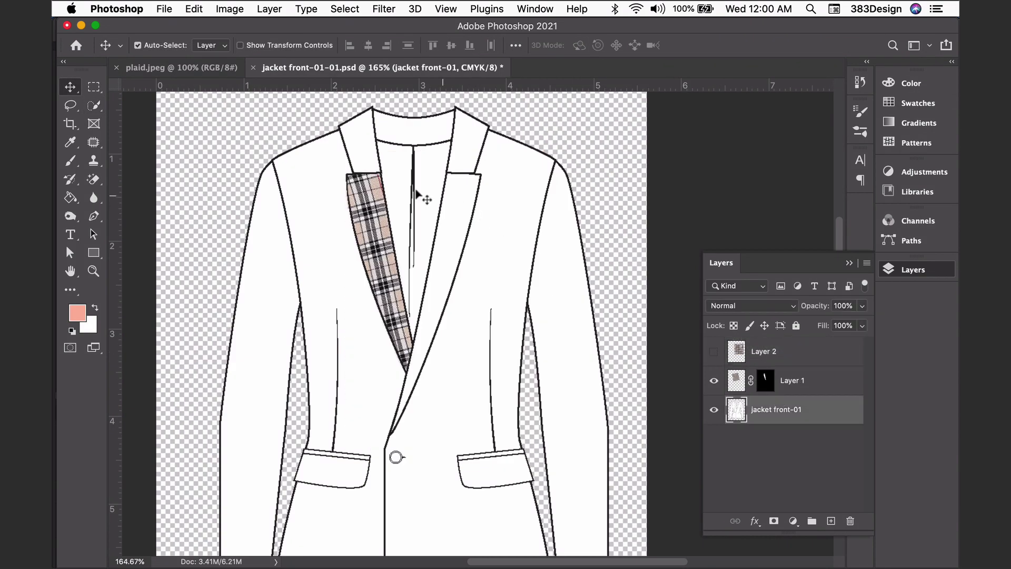
# - Show Layer 2 and mask its plaid to the right lapel selection
pyautogui.click(713, 351)
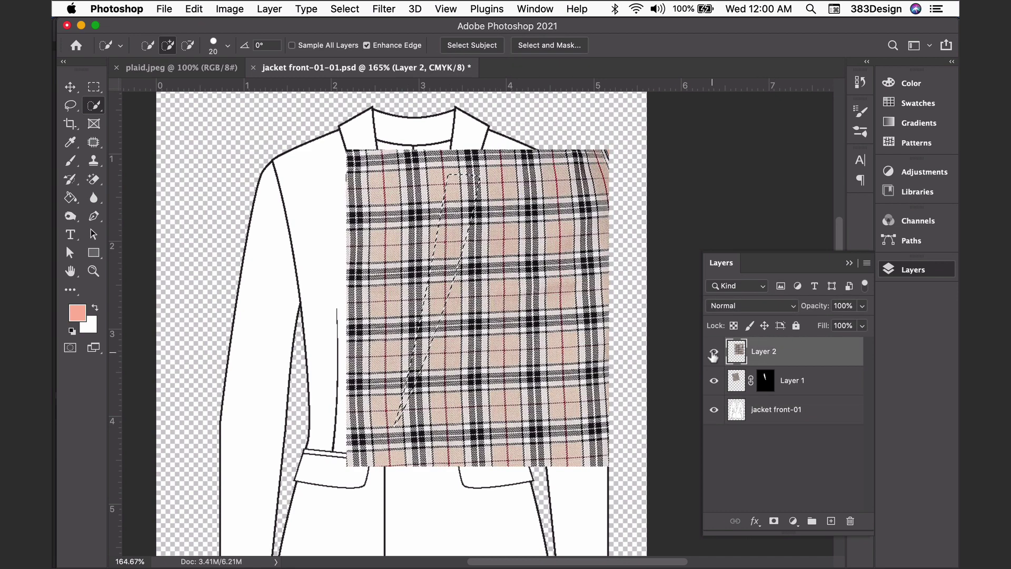
pyautogui.click(775, 521)
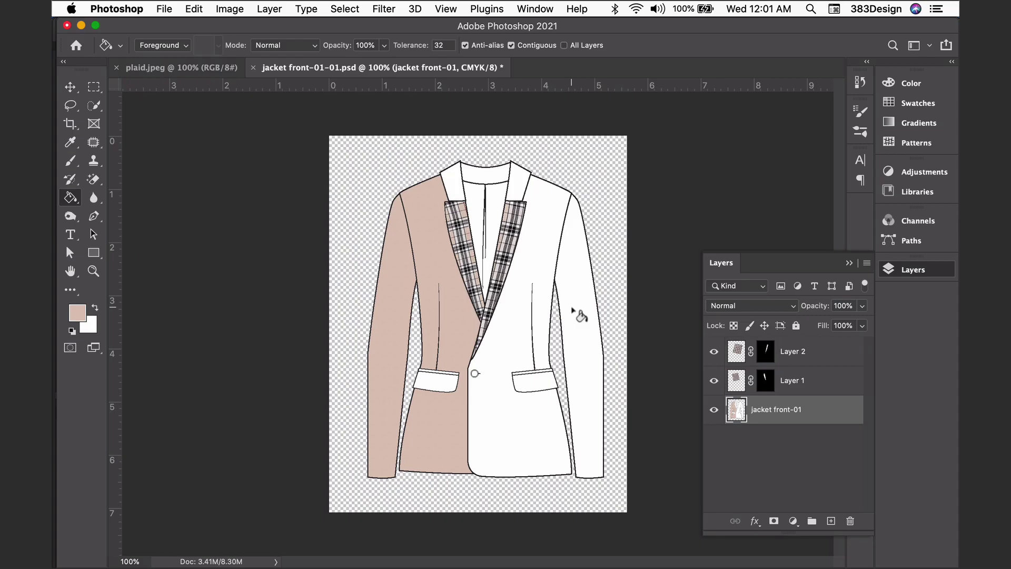
# - Fill the four white jacket body areas with beige using the Paint Bucket
pyautogui.click(578, 316)
pyautogui.click(544, 392)
pyautogui.click(485, 399)
pyautogui.click(441, 393)
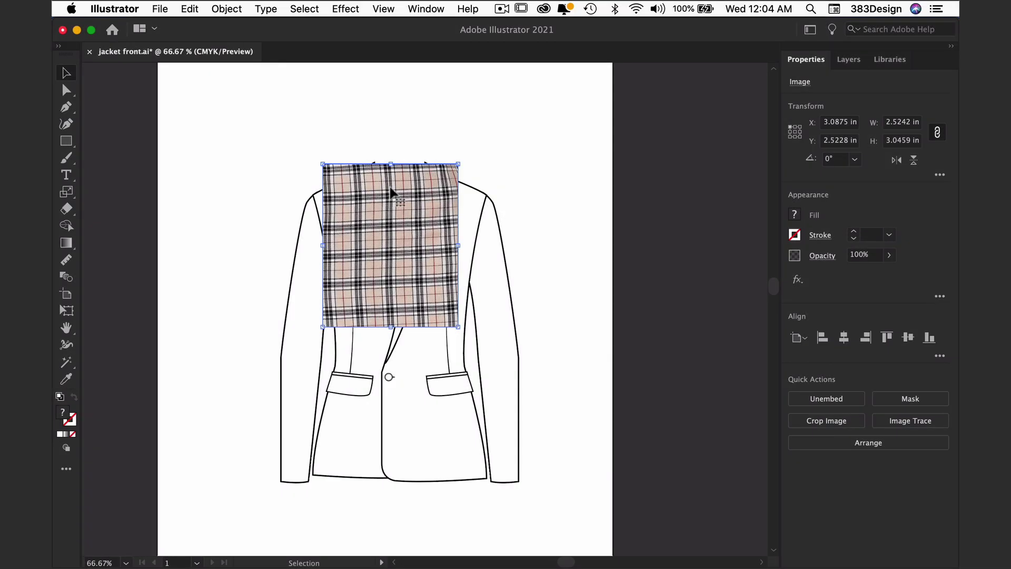
# - Drag the placed plaid image over the jacket's upper left chest and show the layers
pyautogui.moveTo(406, 198); pyautogui.dragTo(385, 208)
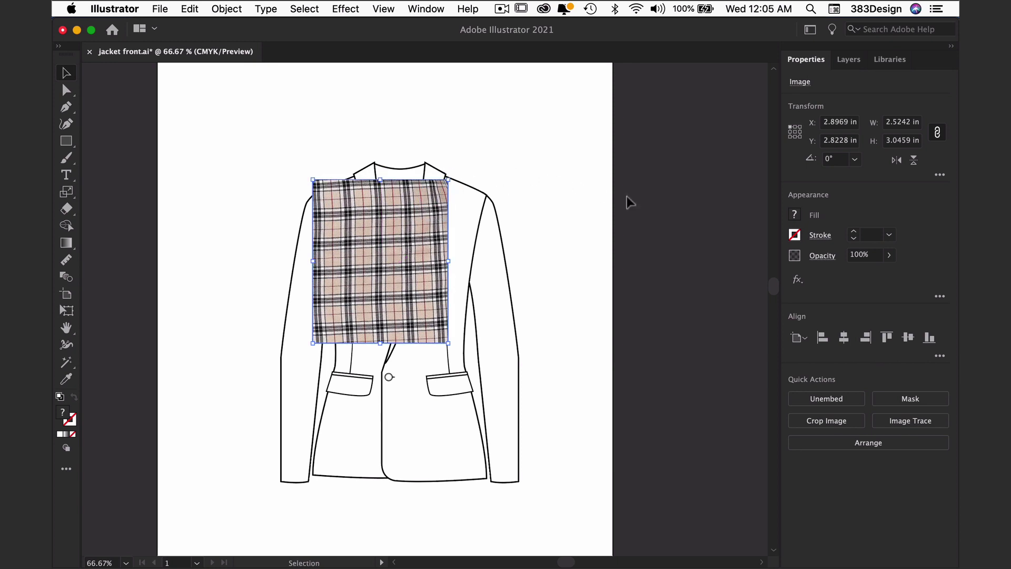
pyautogui.click(849, 60)
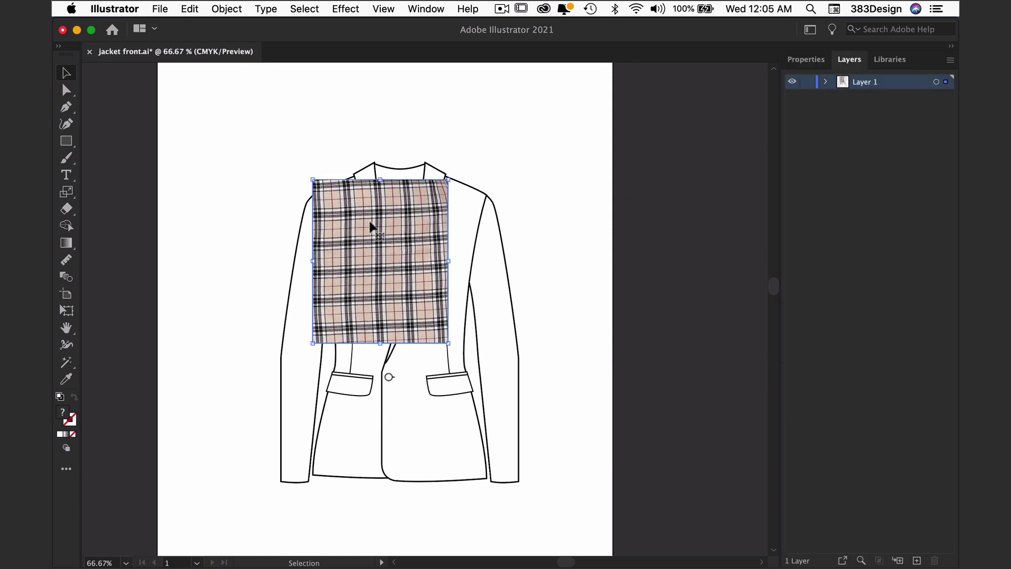
# - Cut the plaid, select the left lapel path in Draw Inside mode and Paste in Place
pyautogui.click(190, 9)
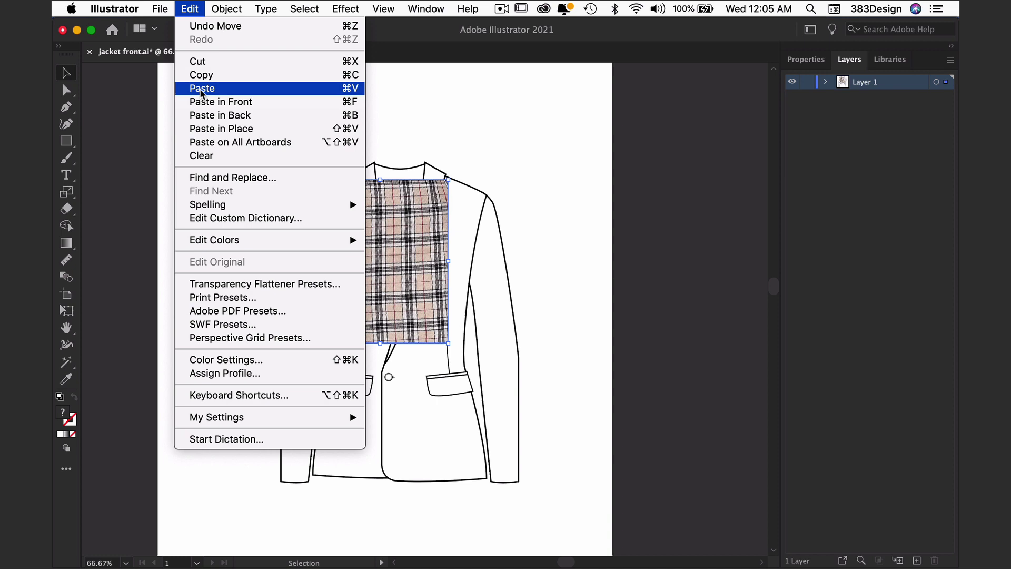
pyautogui.click(199, 62)
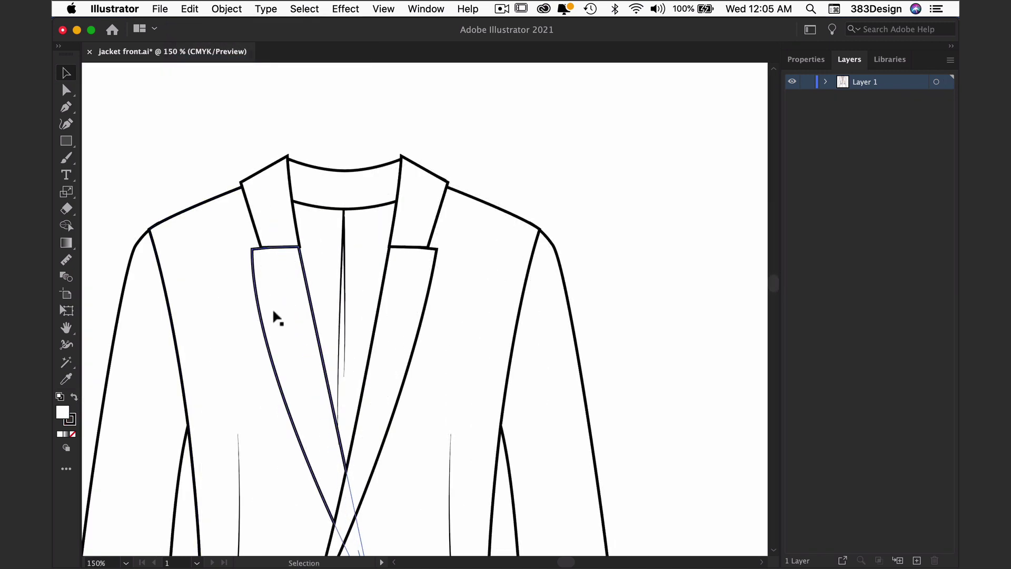
pyautogui.click(277, 318)
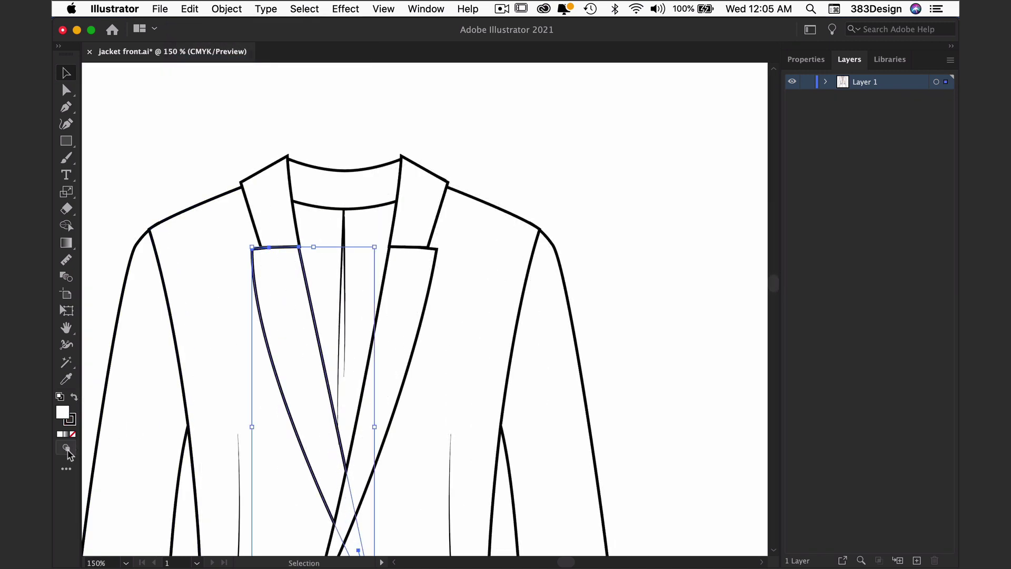
pyautogui.click(67, 451)
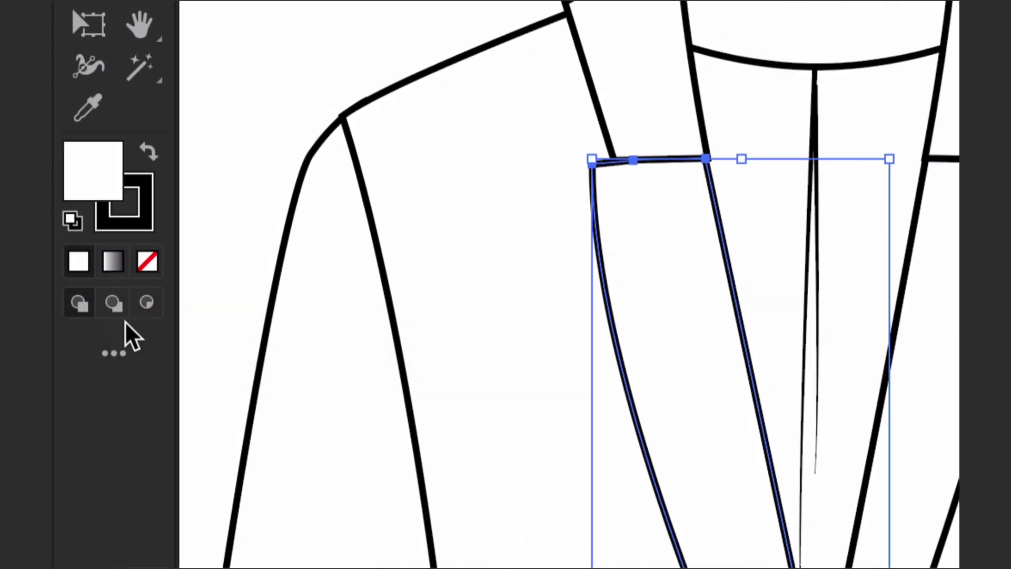
pyautogui.click(148, 304)
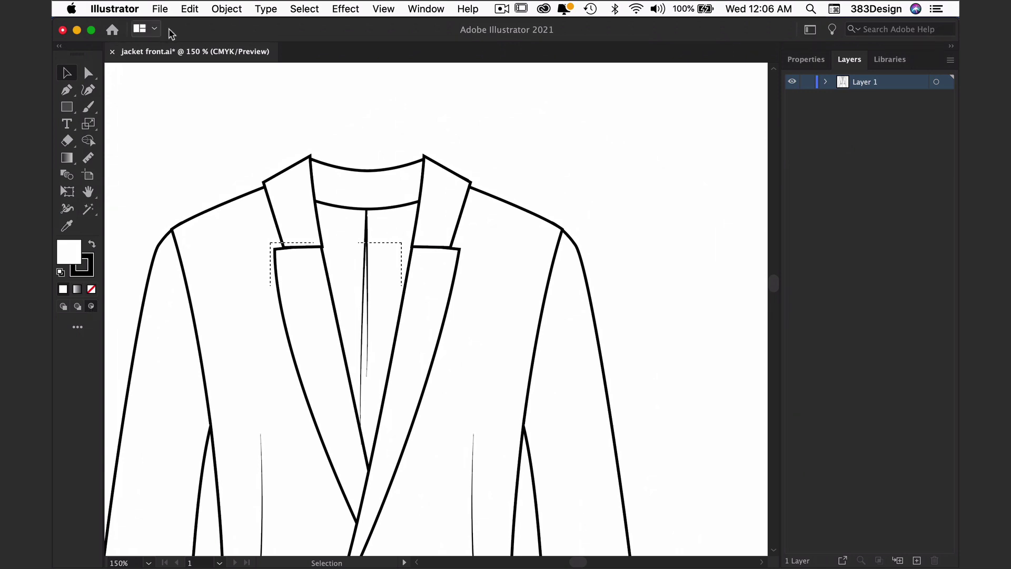
pyautogui.click(190, 9)
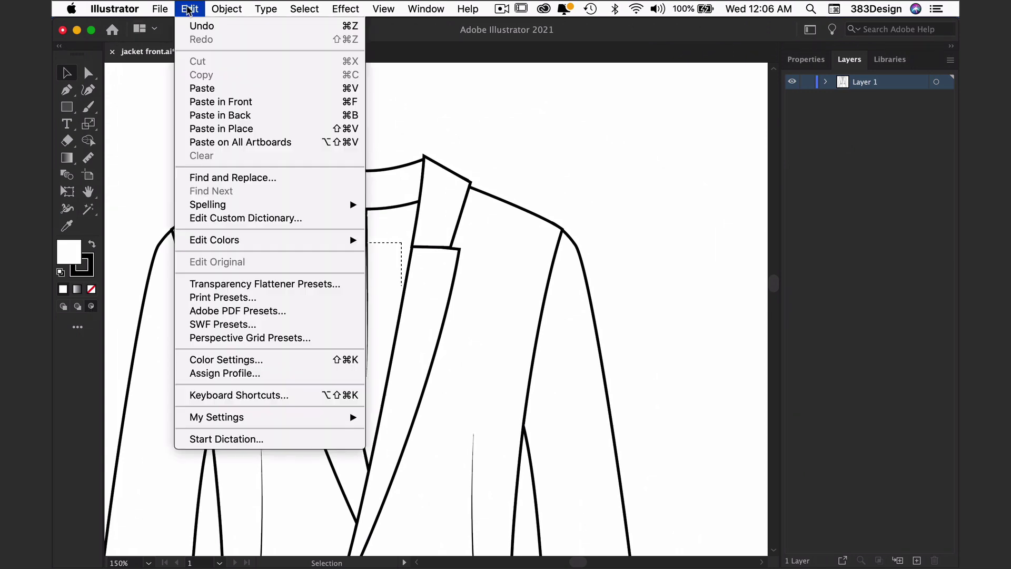
pyautogui.click(221, 129)
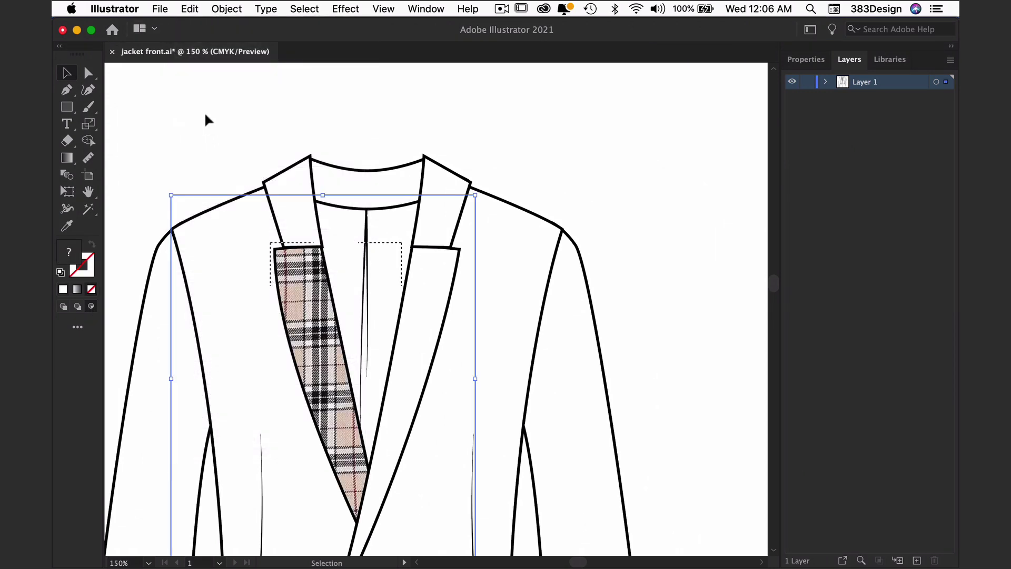
pyautogui.scroll(-2, 368, 292)
# - Shrink the plaid inside the lapel and rotate it about fifteen degrees
pyautogui.moveTo(477, 194); pyautogui.dragTo(463, 216)
pyautogui.moveTo(278, 436); pyautogui.dragTo(300, 411)
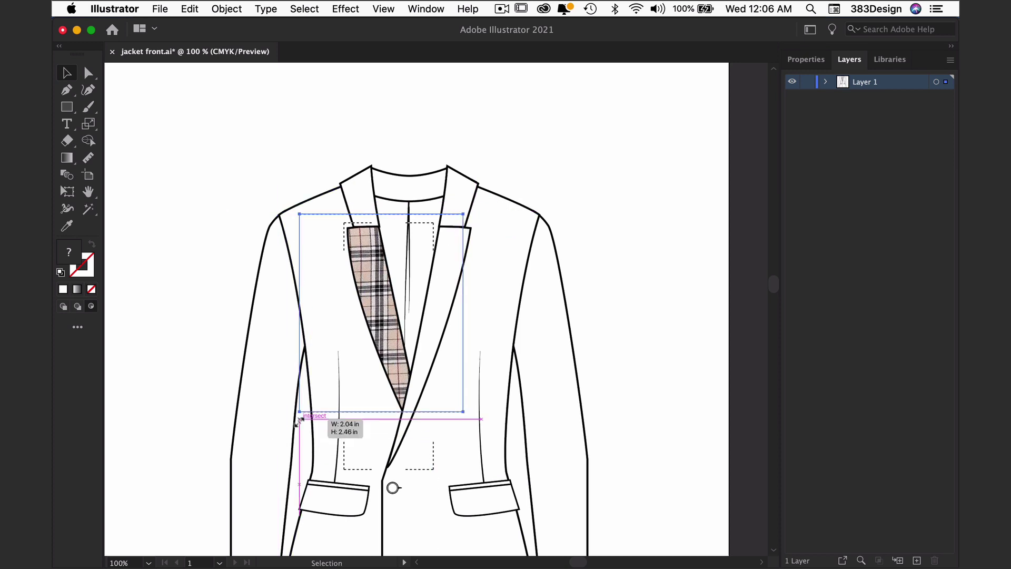
pyautogui.moveTo(477, 208); pyautogui.dragTo(435, 273)
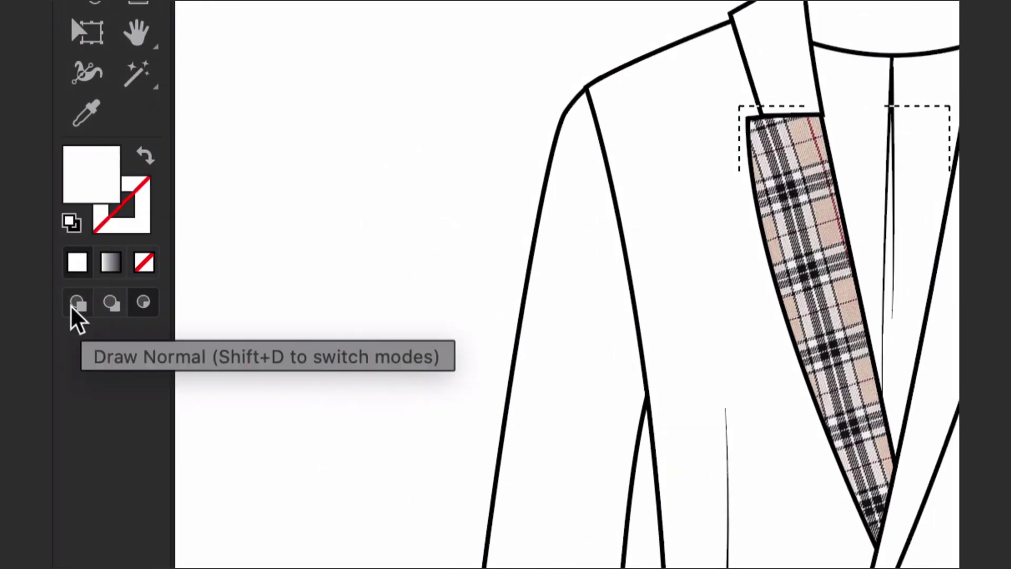
# - Switch back to Draw Normal mode so new artwork no longer goes inside the lapel
pyautogui.click(76, 303)
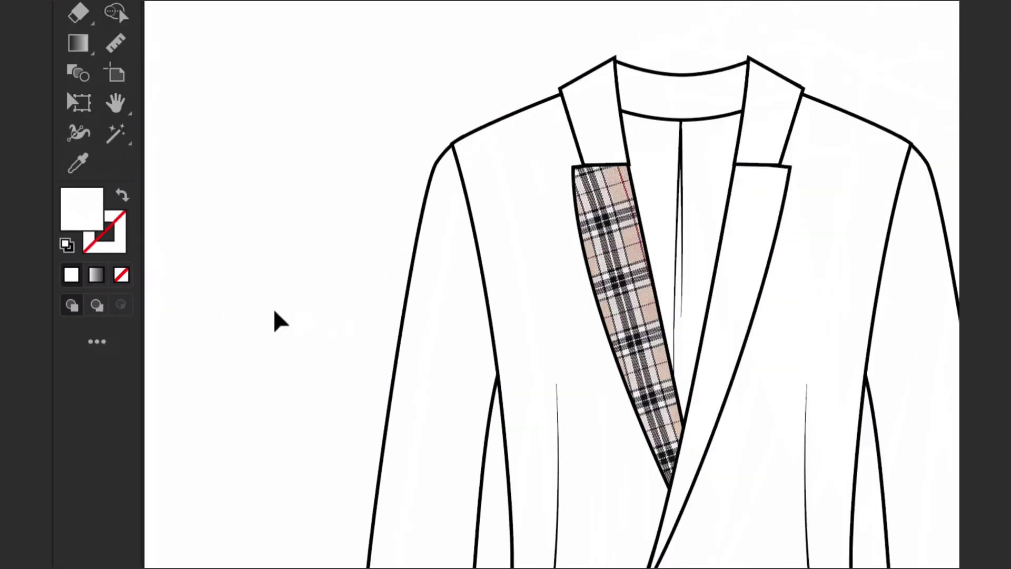